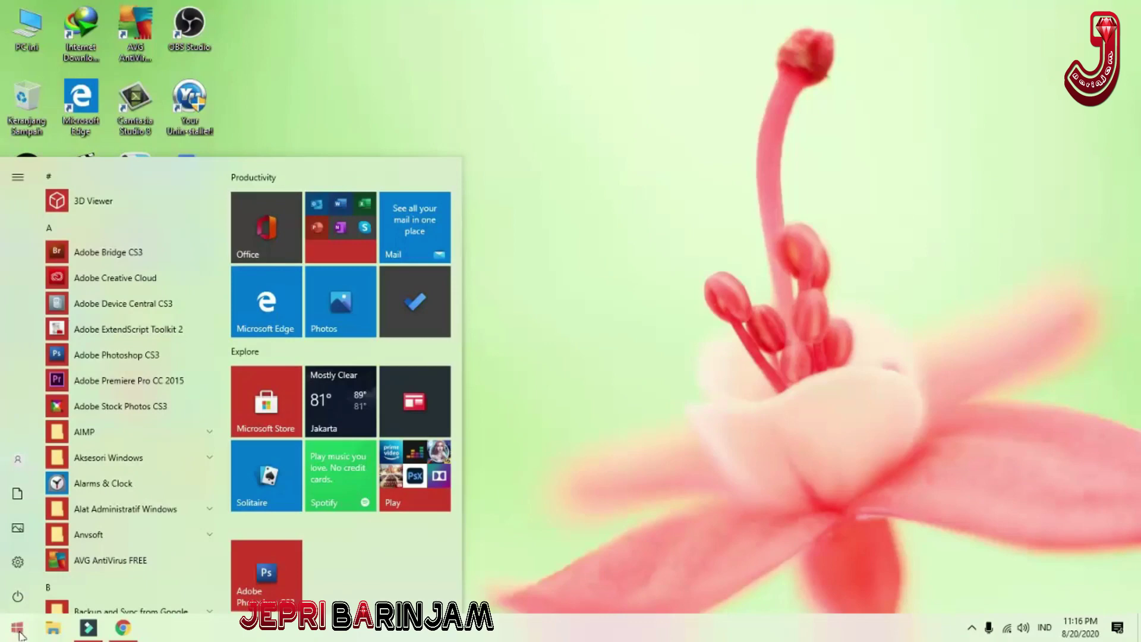
Step: Open the Mikrofon page of the Windows privacy settings and check the microphone access switch for this device
mouse_move(22, 565)
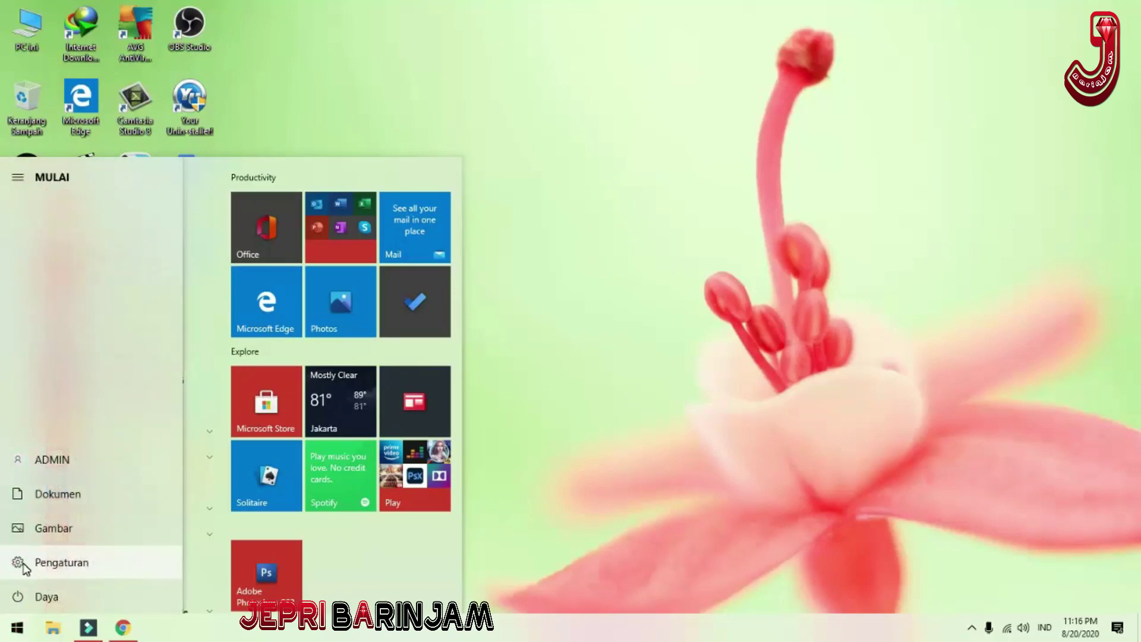
click(24, 564)
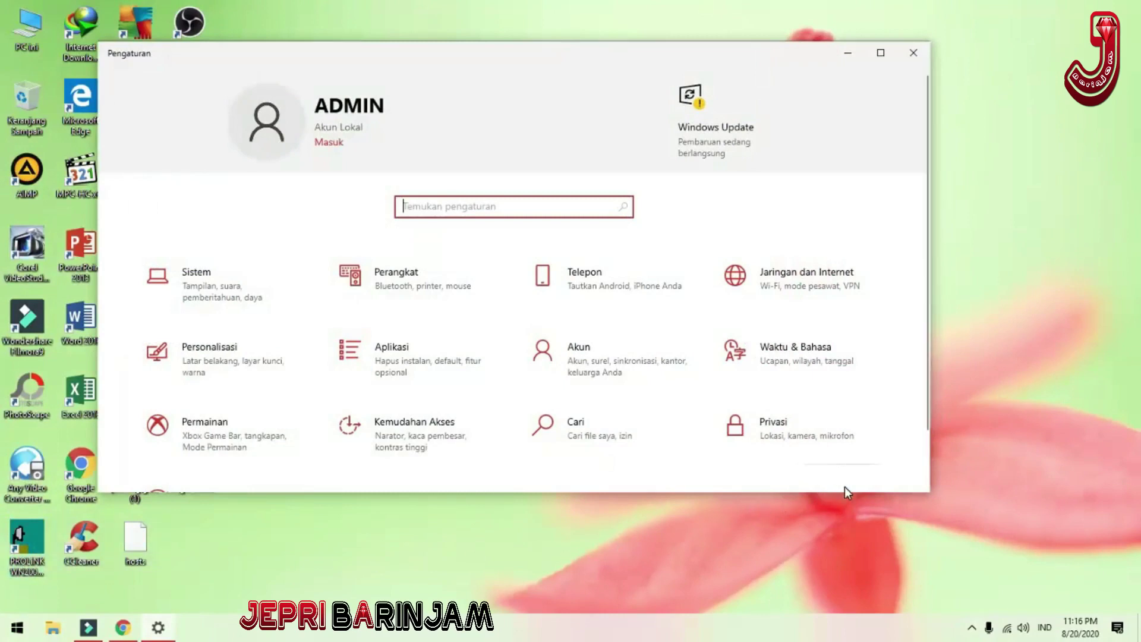
click(831, 438)
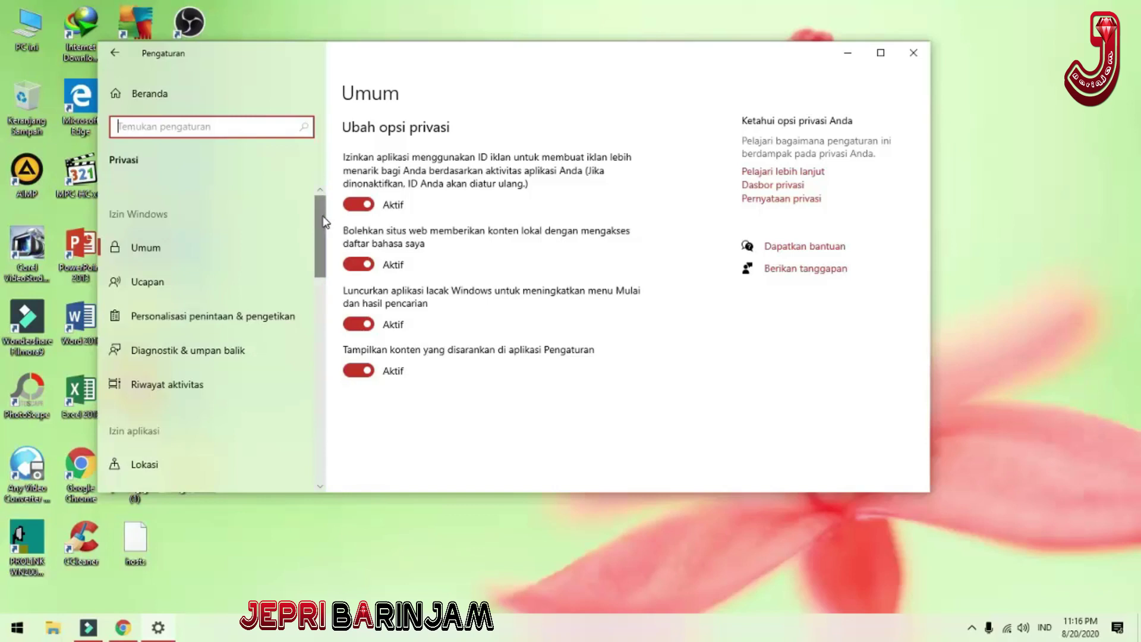
drag(323, 221, 324, 290)
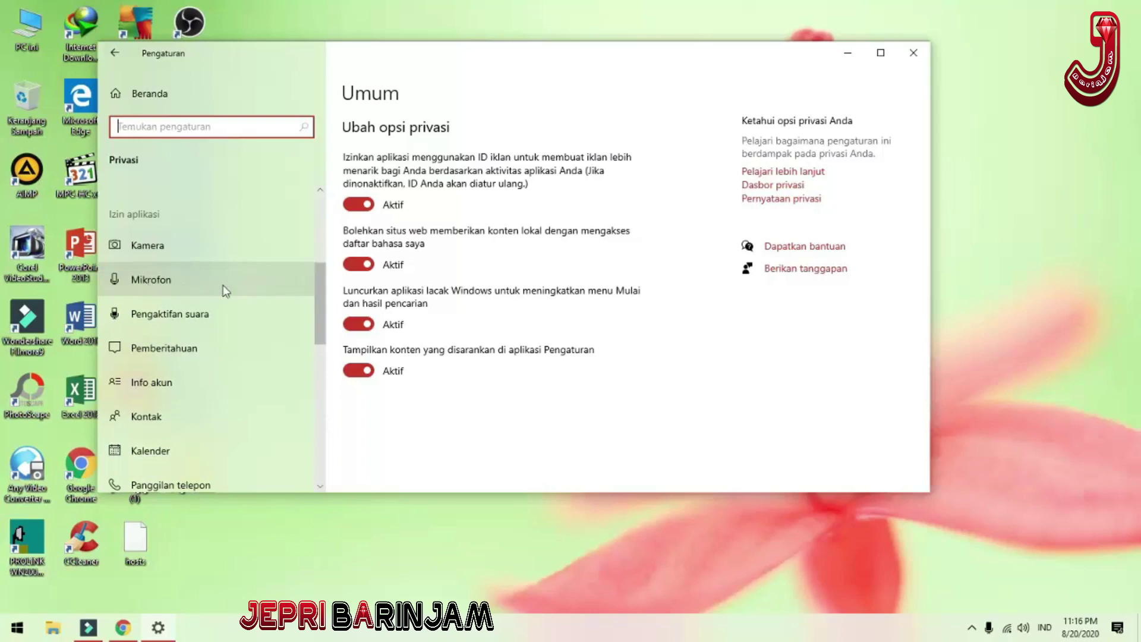
click(171, 287)
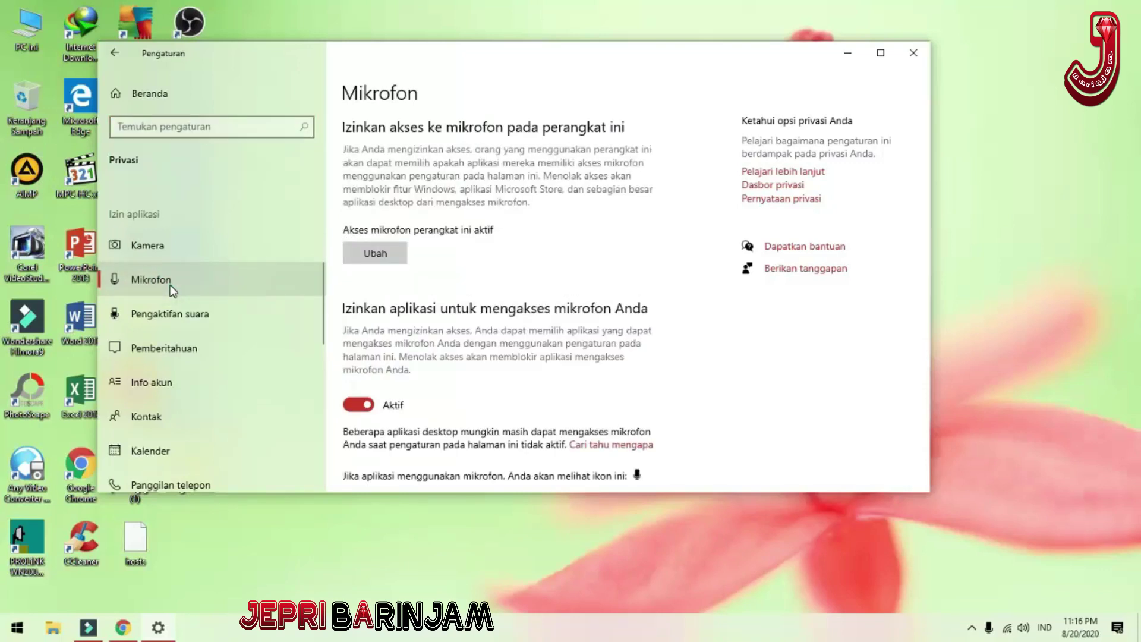
click(375, 253)
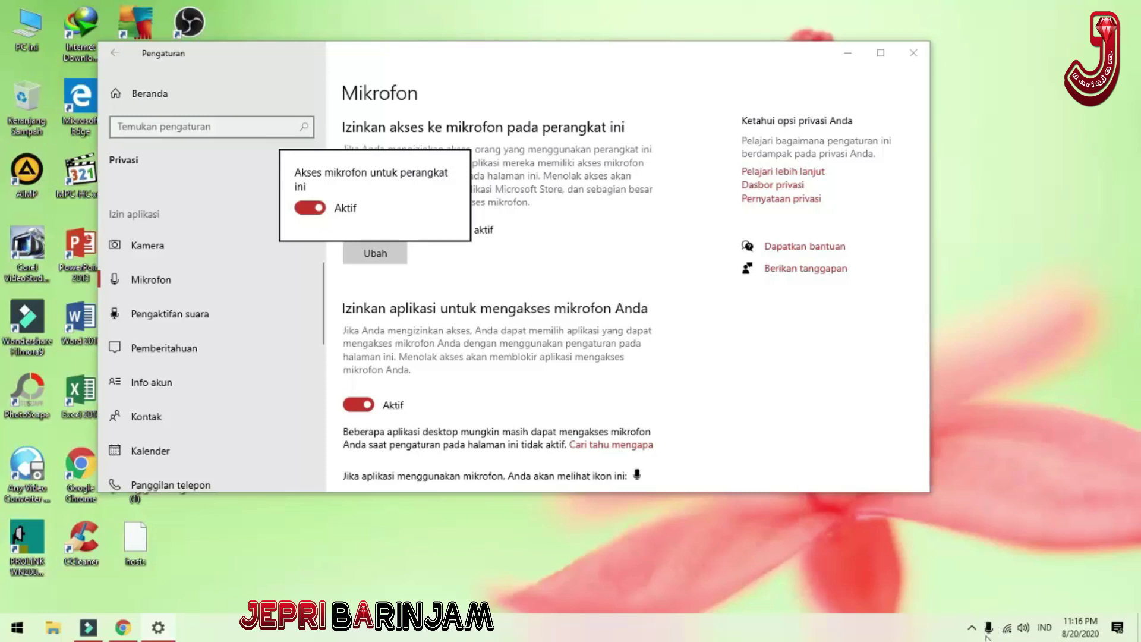
click(591, 264)
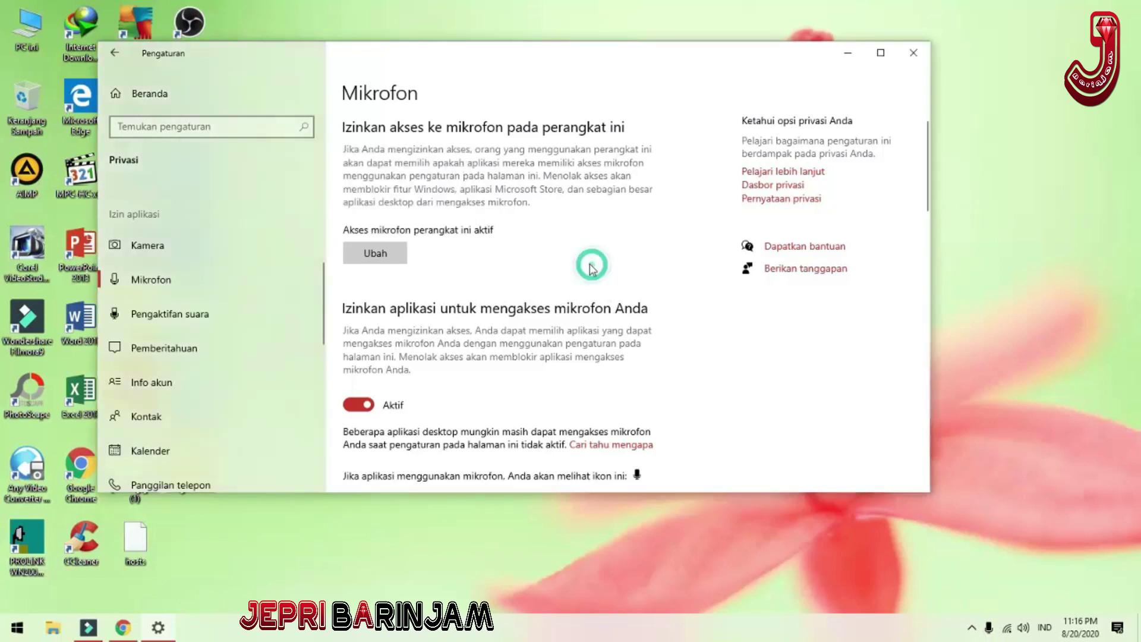
Step: Review which Microsoft Store apps and desktop apps are allowed to access the microphone
scroll(506, 256, down, 1)
scroll(506, 260, down, 4)
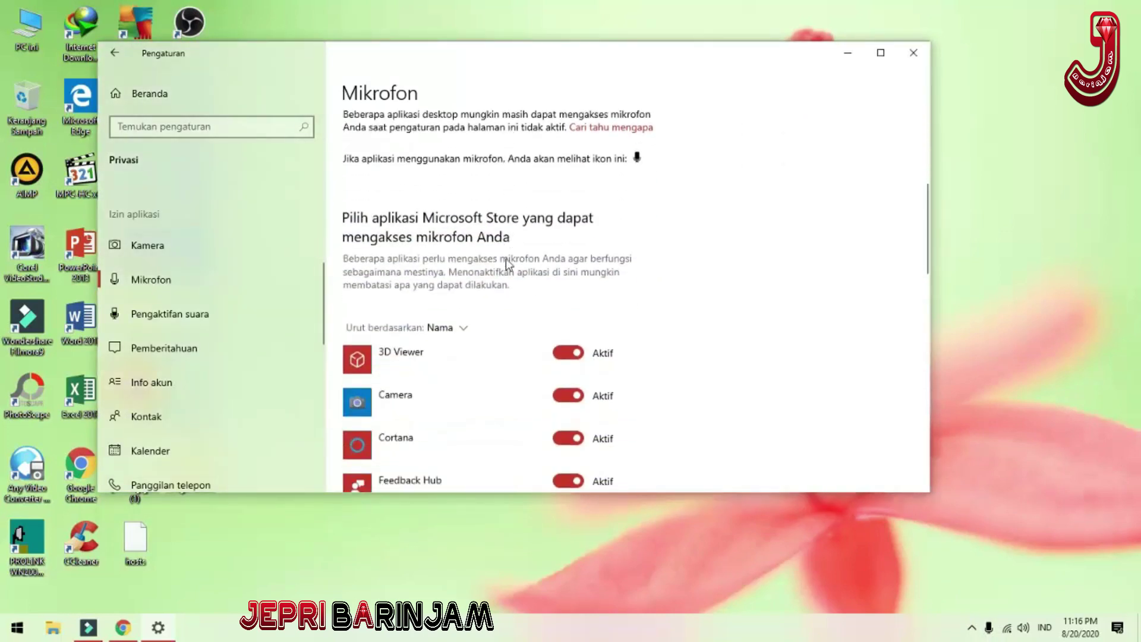
scroll(363, 374, down, 4)
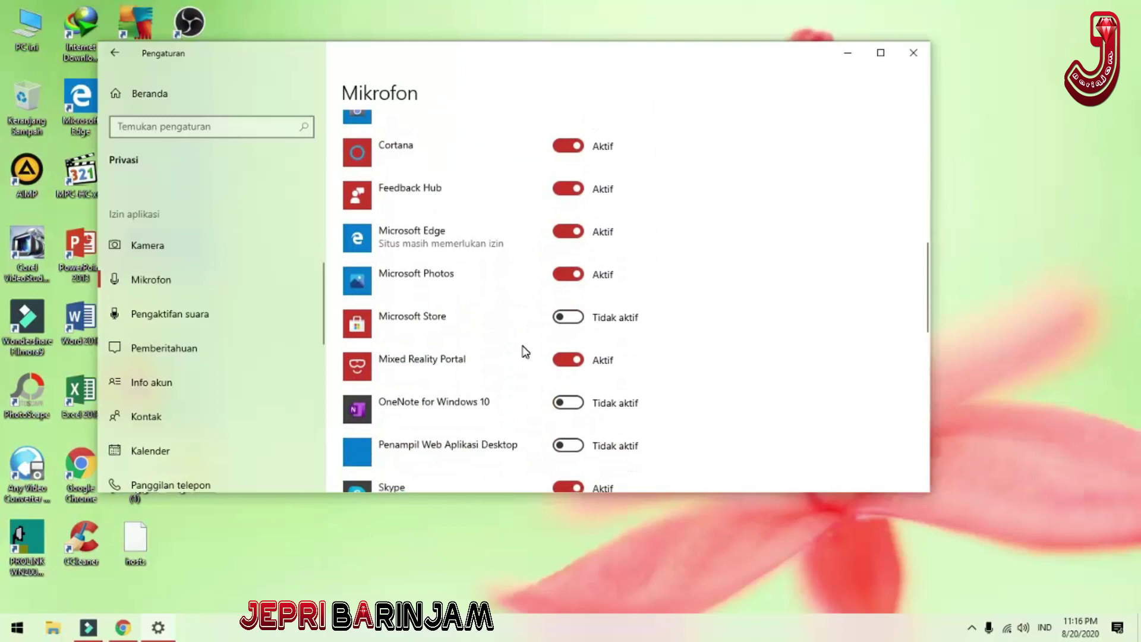
scroll(525, 351, down, 7)
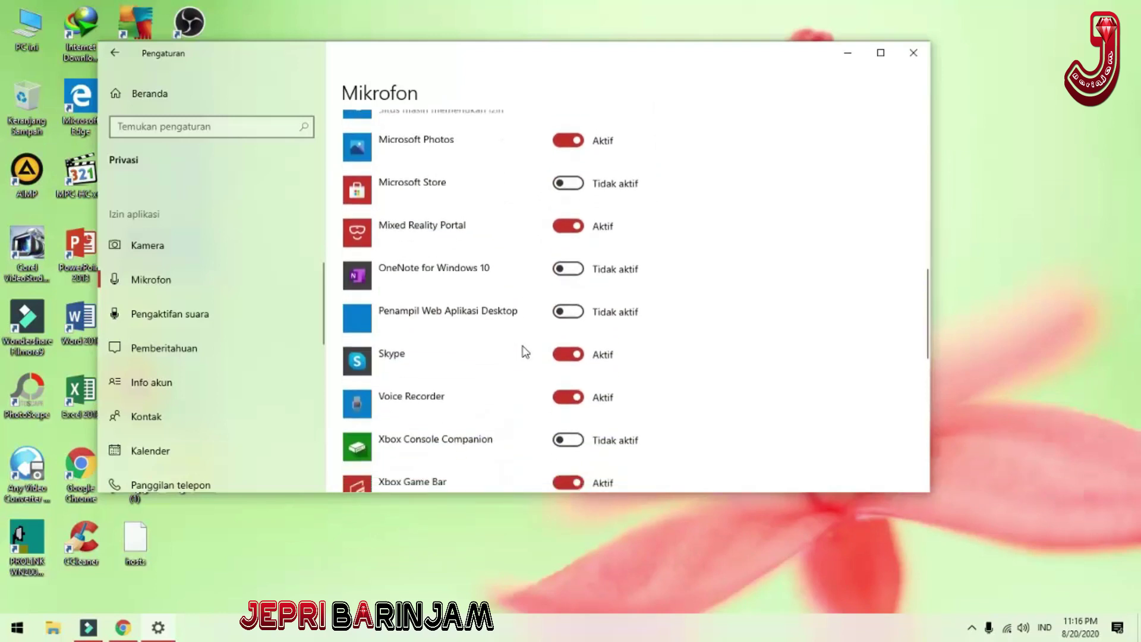
scroll(525, 352, down, 1)
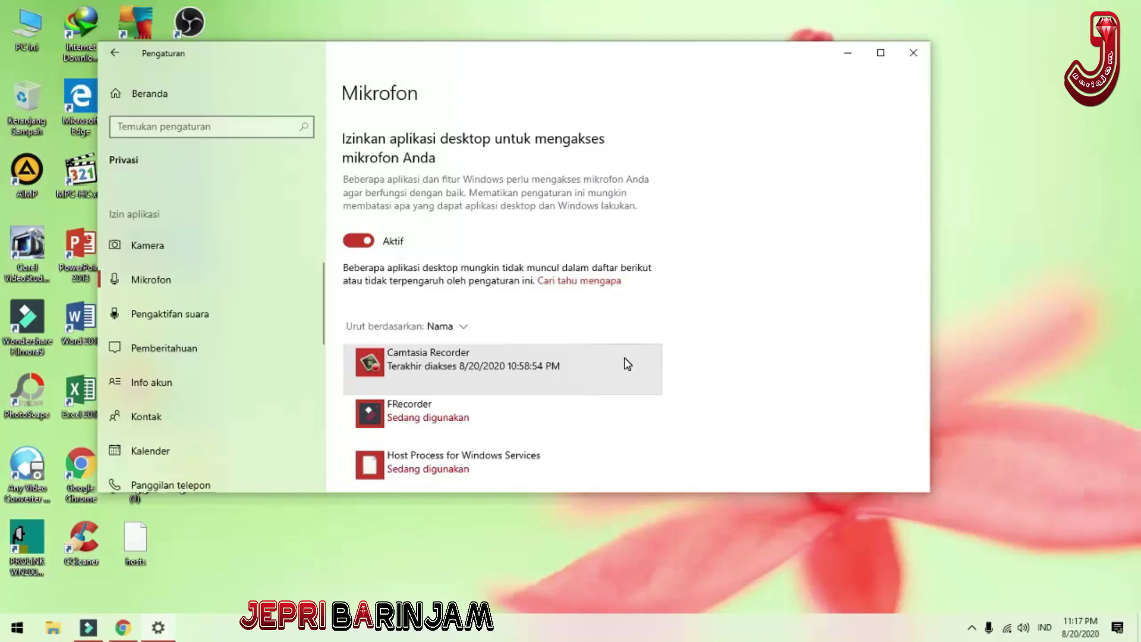
scroll(627, 364, down, 3)
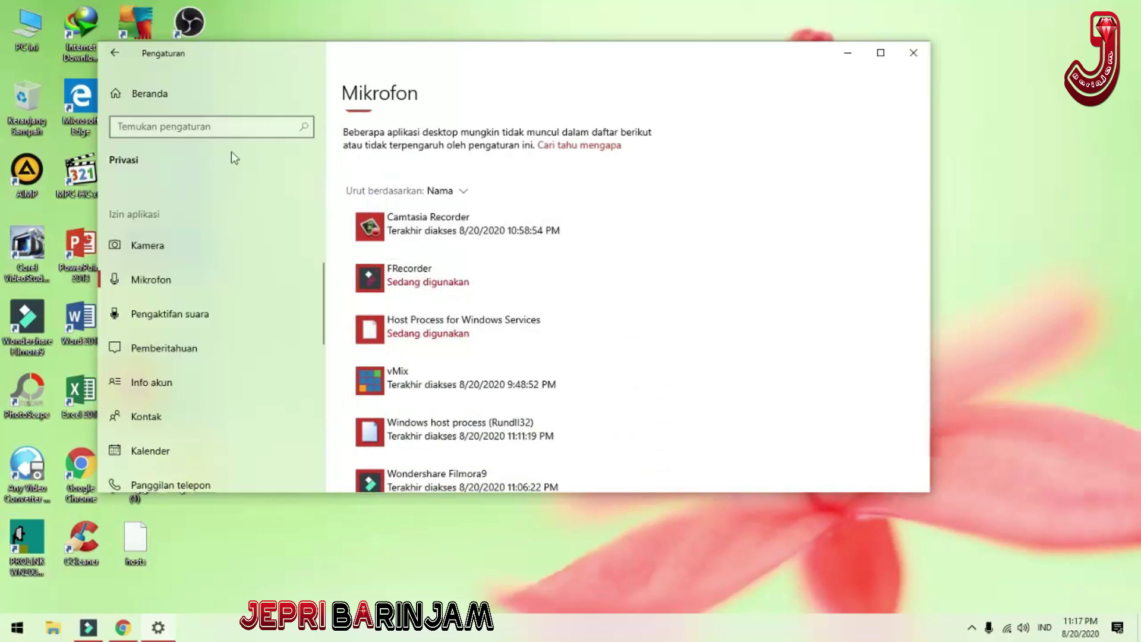
Step: Return to the settings home and open the Suara page of the Sistem settings
click(119, 59)
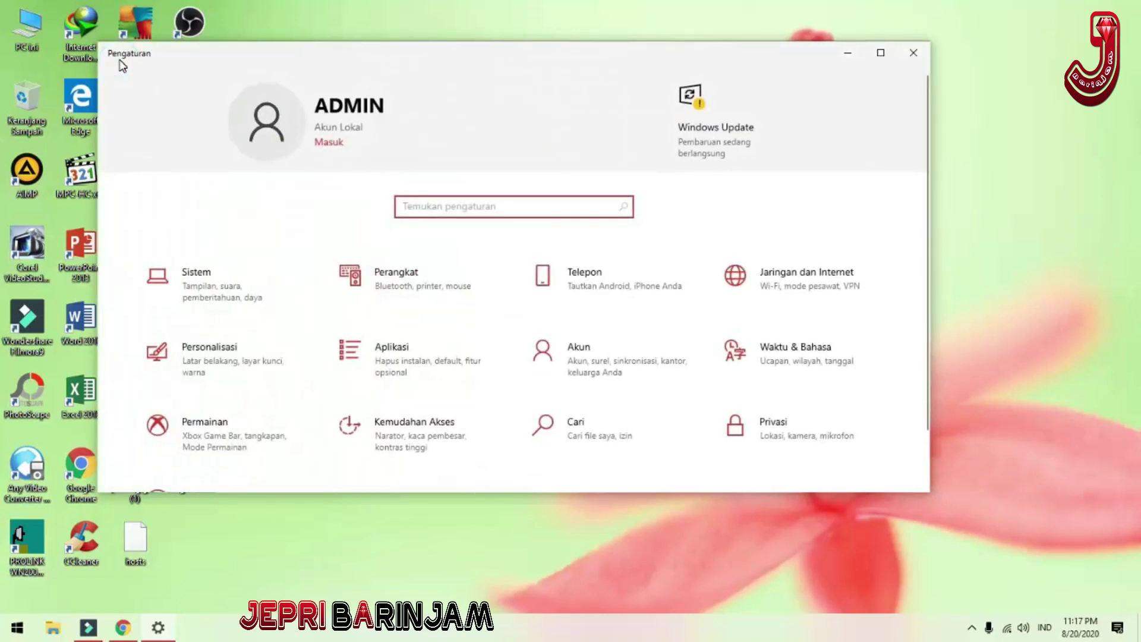
click(204, 294)
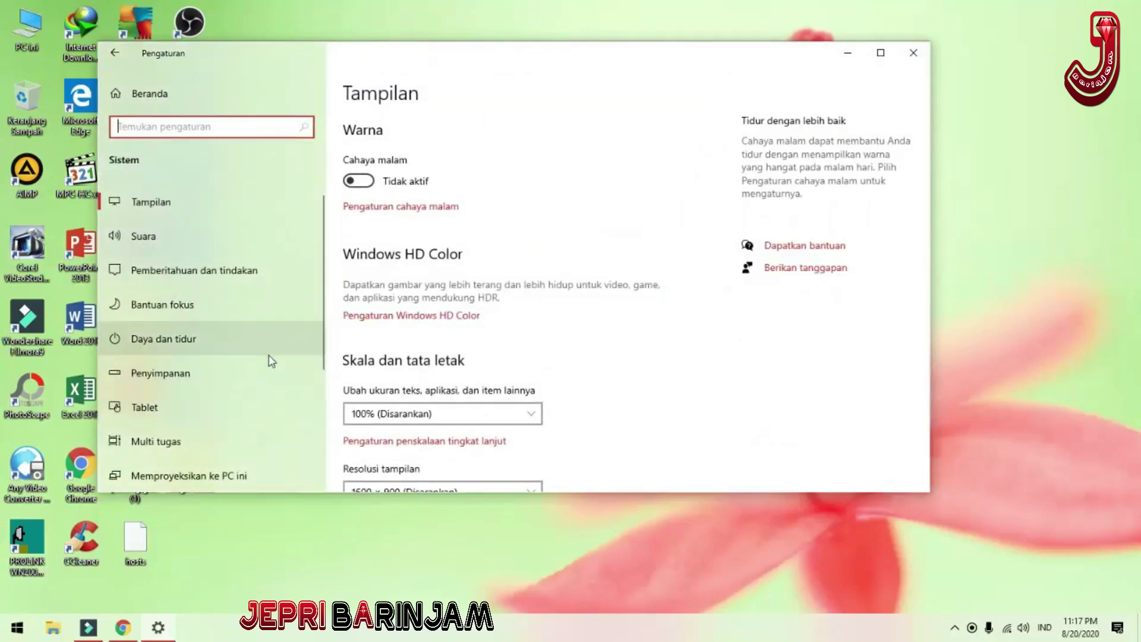
scroll(271, 360, down, 3)
scroll(272, 357, up, 2)
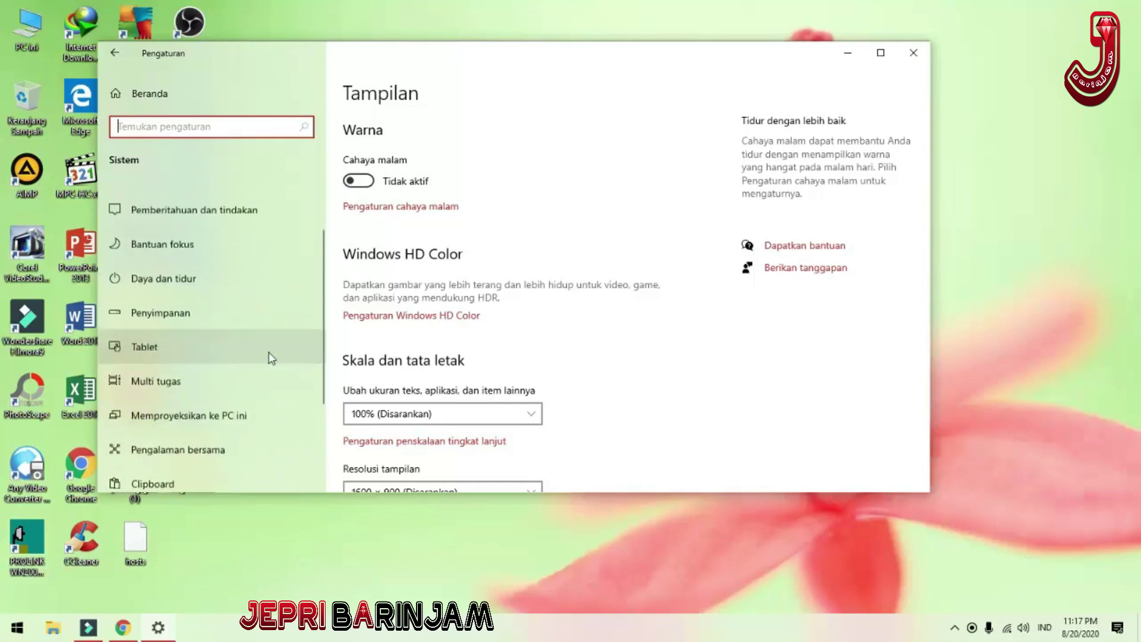
scroll(268, 351, up, 1)
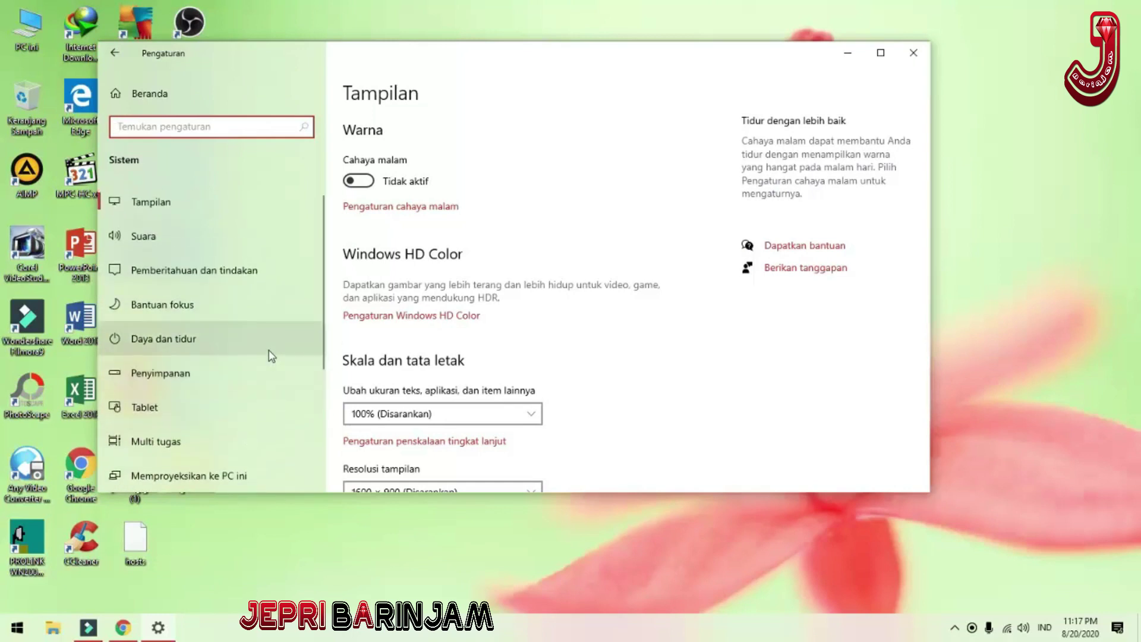
click(290, 237)
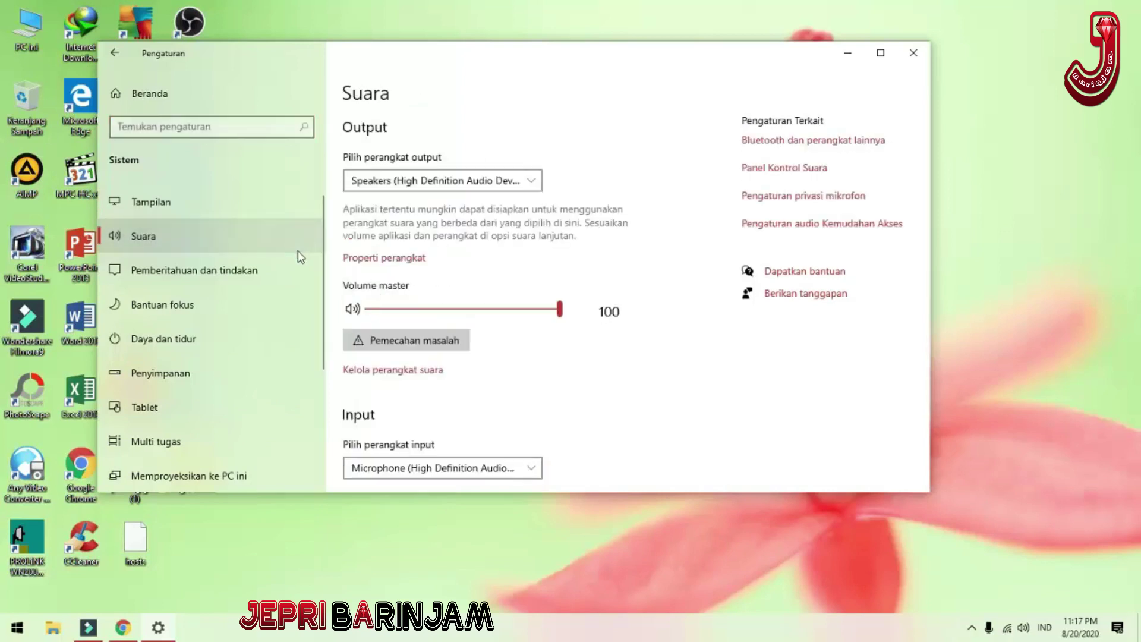
Step: Choose Speakers (High Definition Audio Device) as the output device, check the microphone input section, and close the settings
click(491, 186)
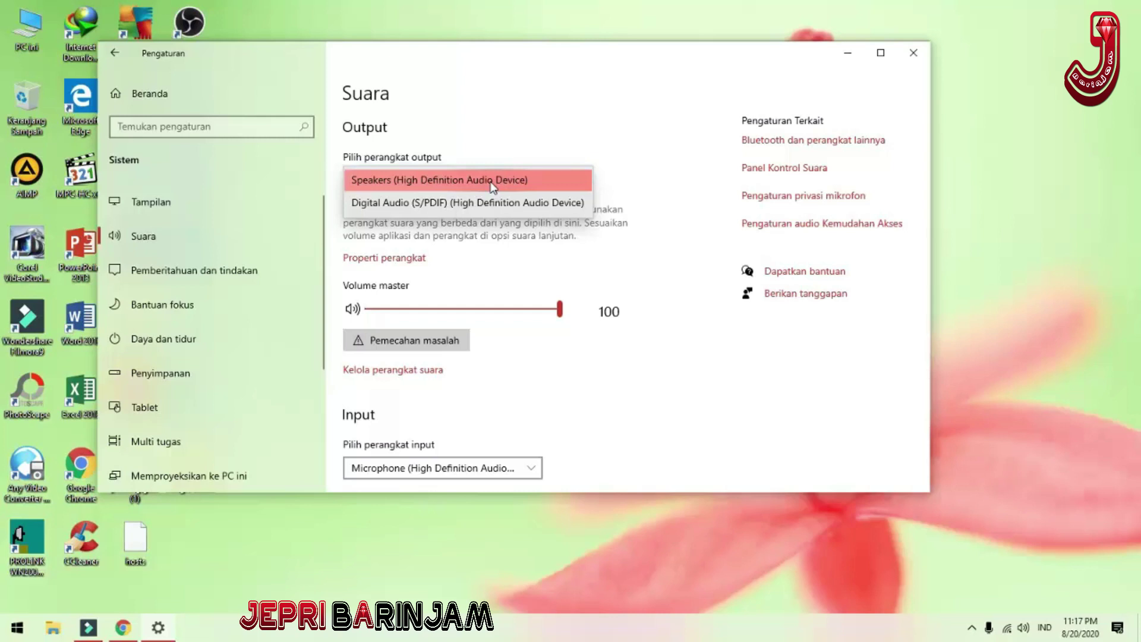
click(491, 184)
scroll(526, 244, down, 5)
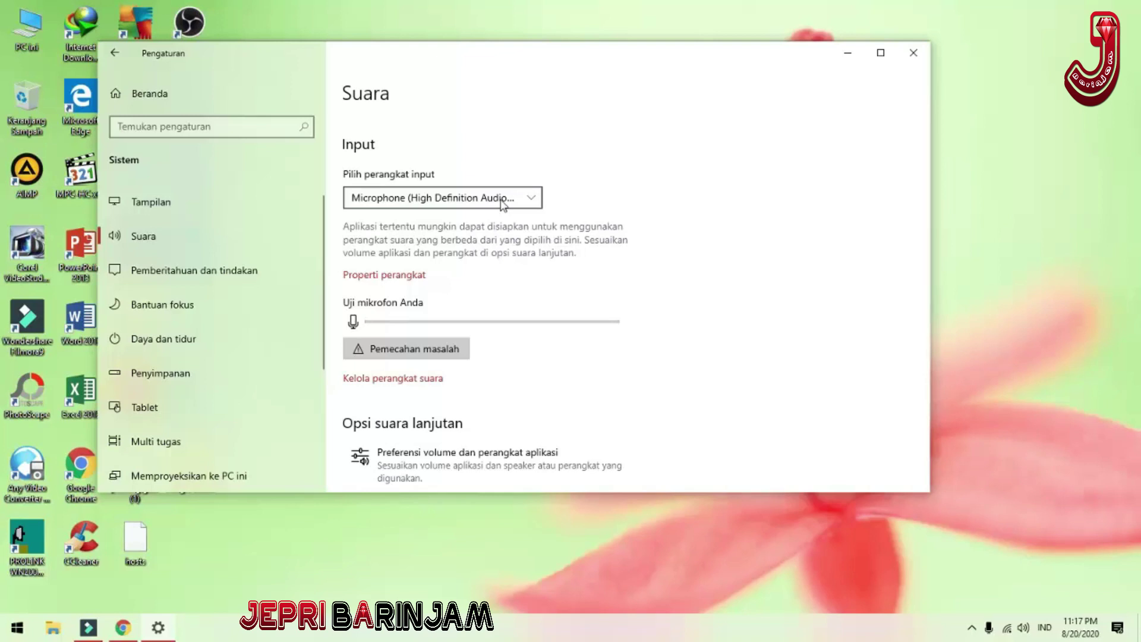
scroll(500, 249, down, 1)
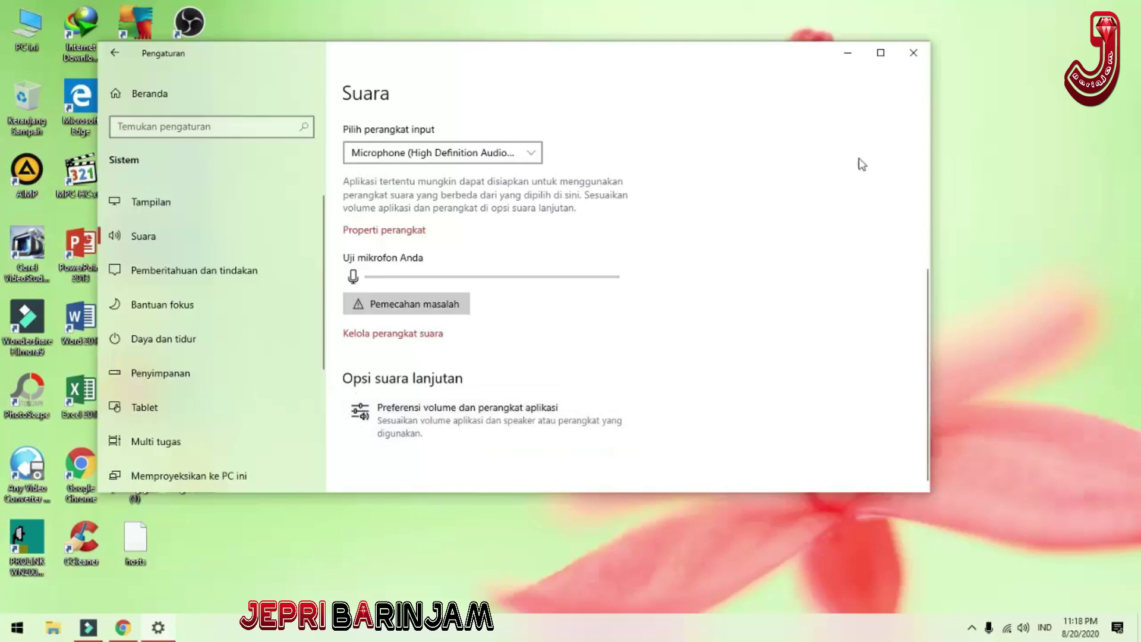
click(917, 59)
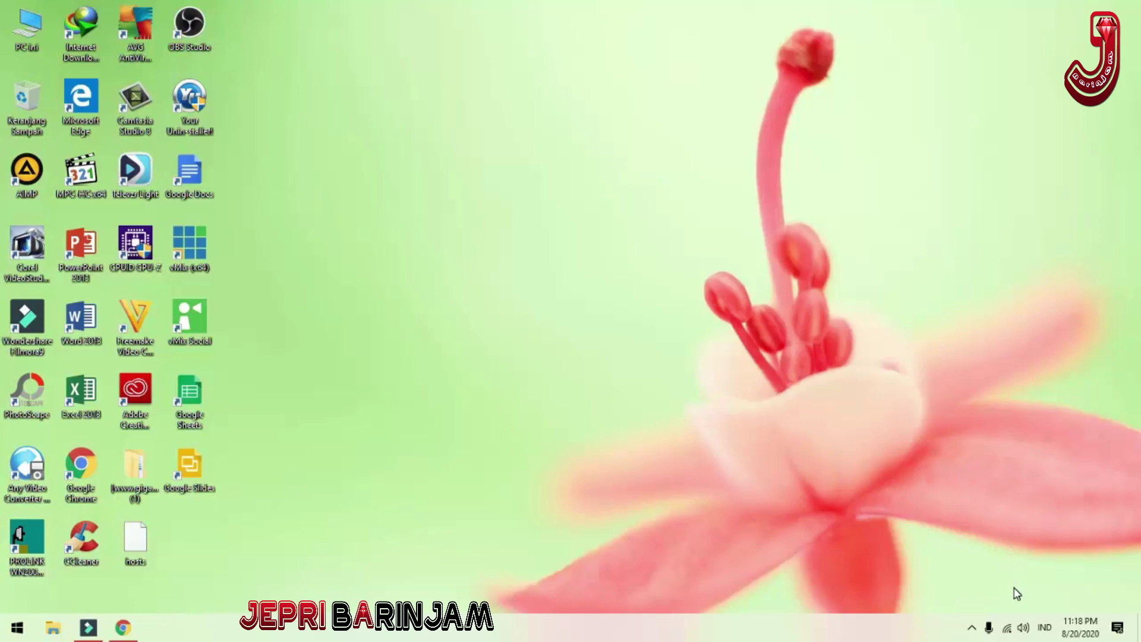
Step: Open the classic Suara dialog from the system tray and show the properties of the default Microphone recording device
click(1023, 629)
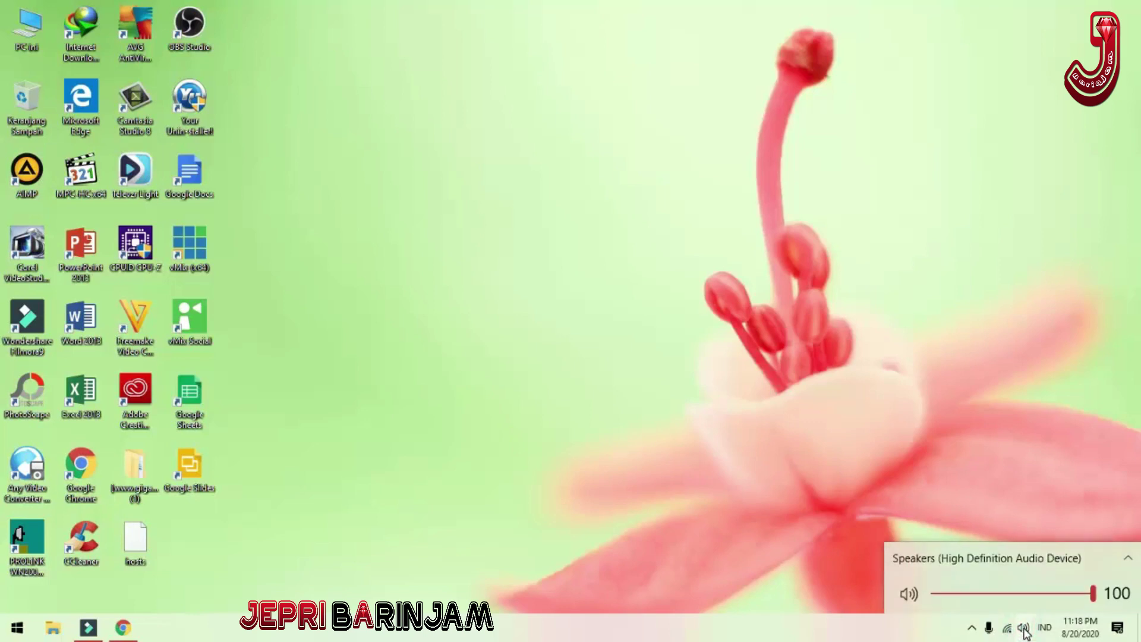
right_click(1023, 628)
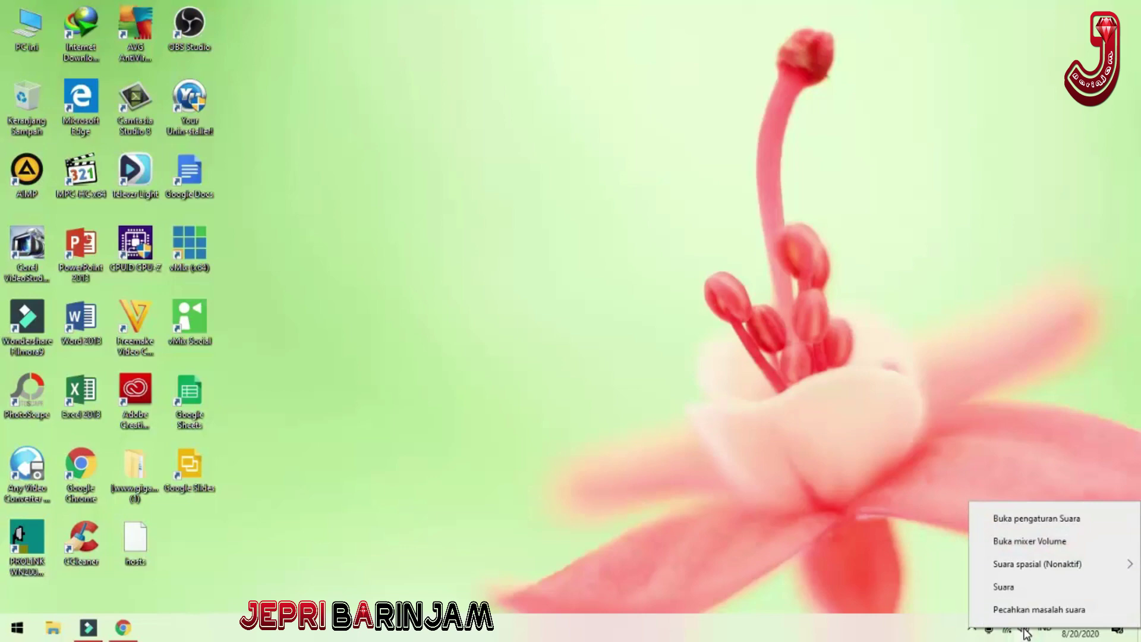
click(1025, 588)
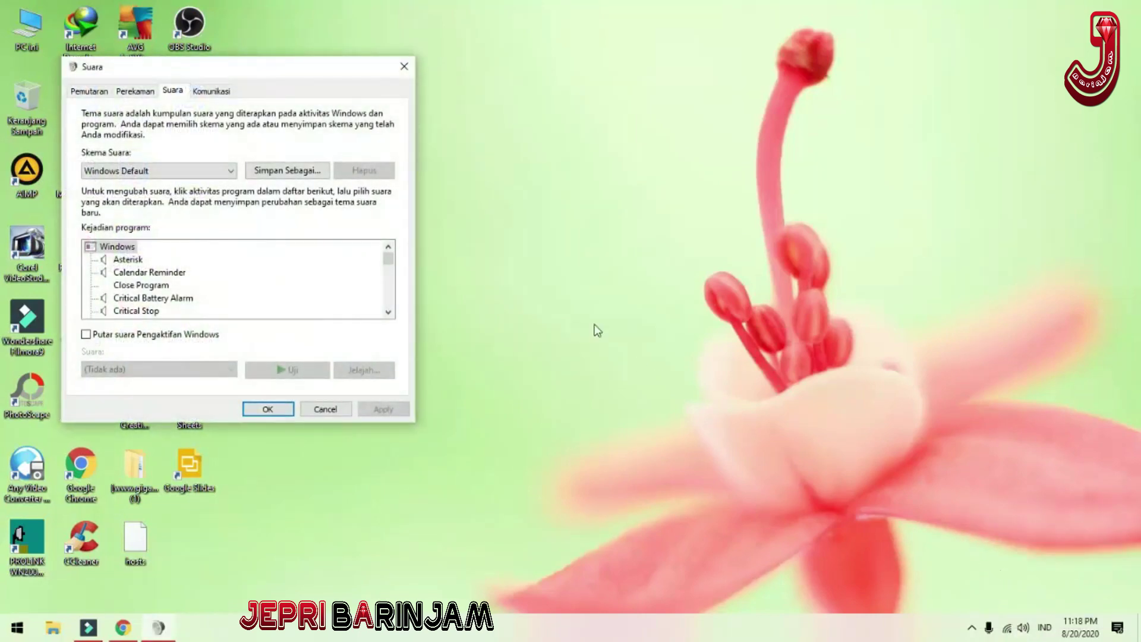
click(136, 92)
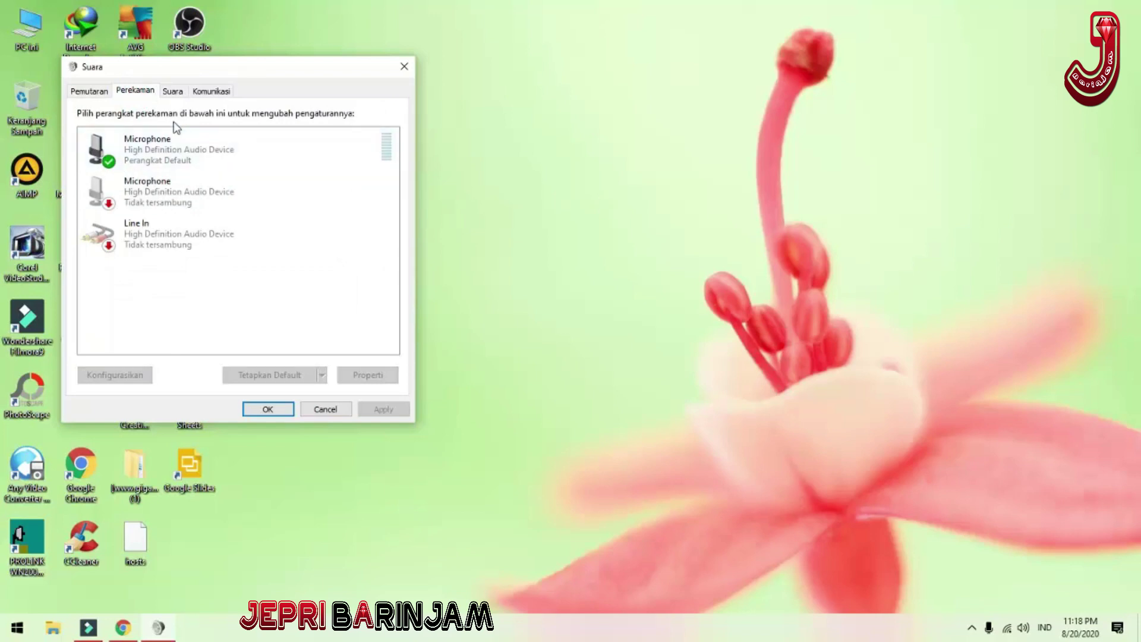
click(172, 147)
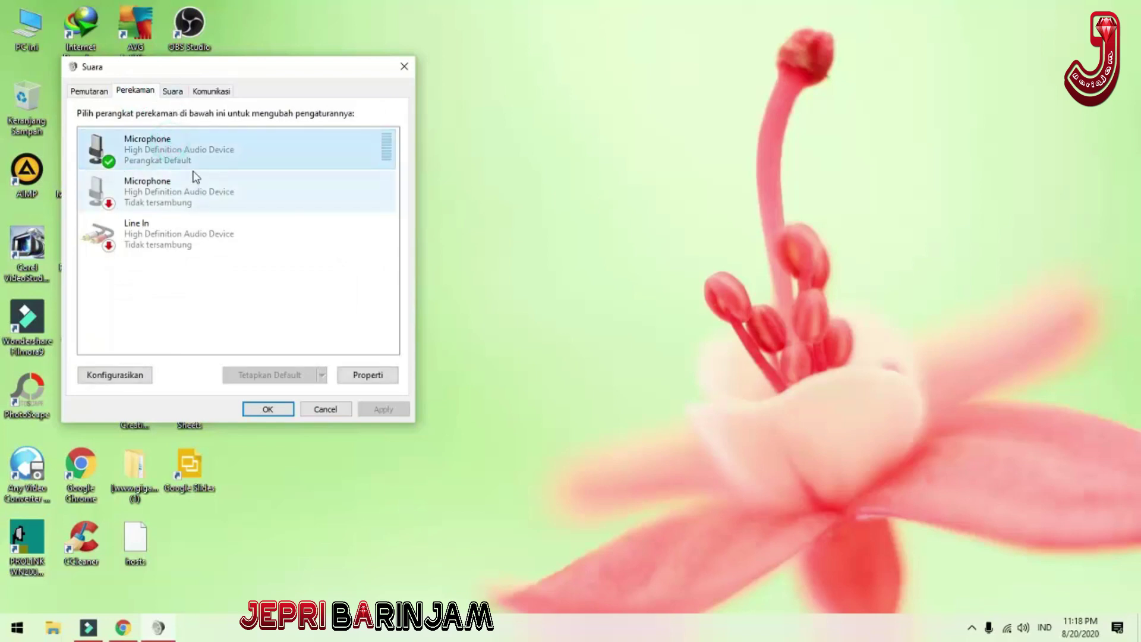
double_click(192, 149)
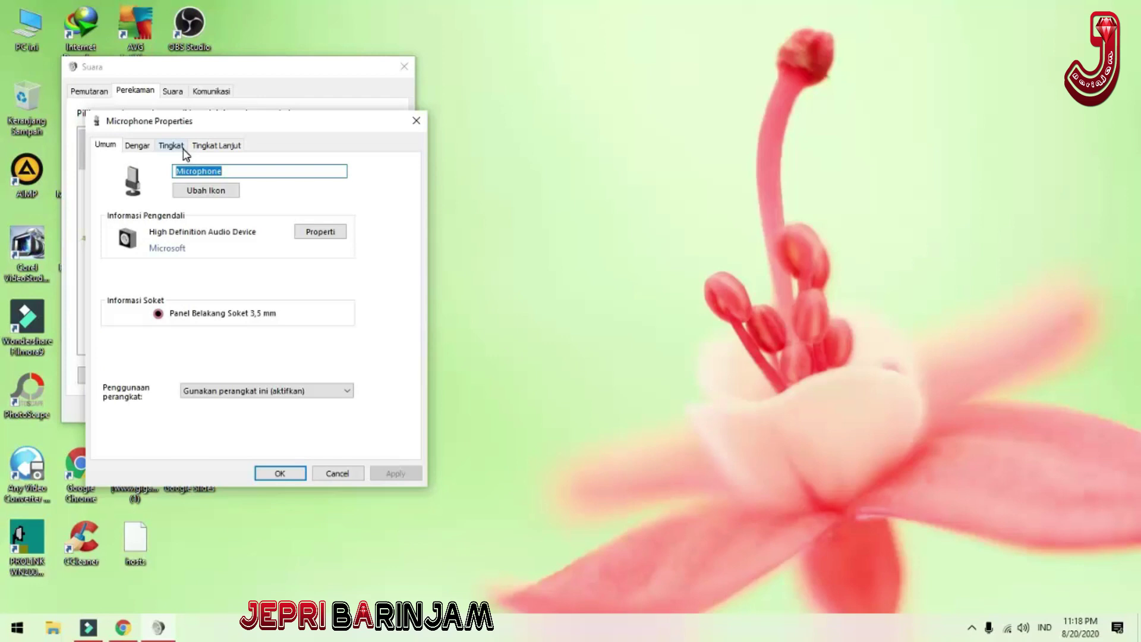
Step: Inspect the microphone's level, boost, listening and general properties, and close both dialogs
click(185, 149)
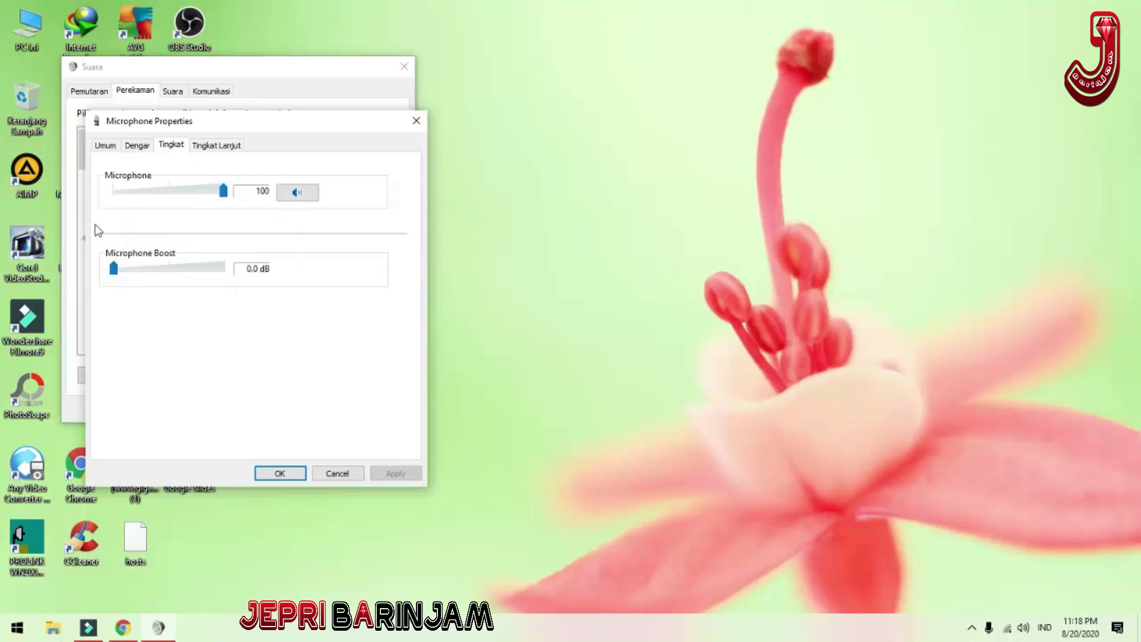
click(166, 271)
click(140, 147)
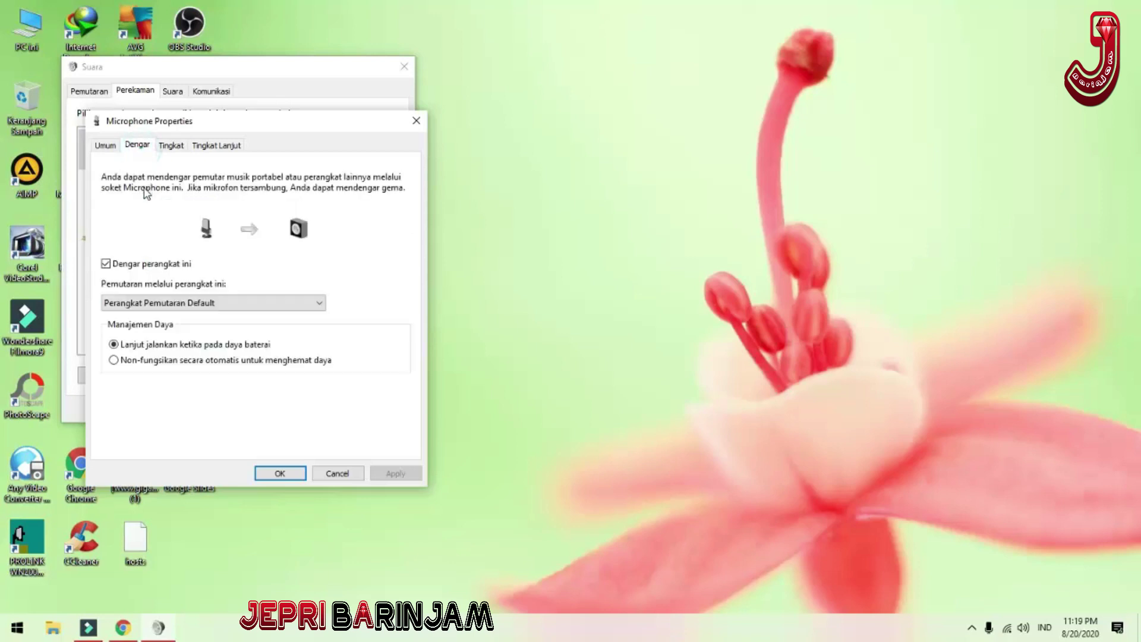
click(107, 145)
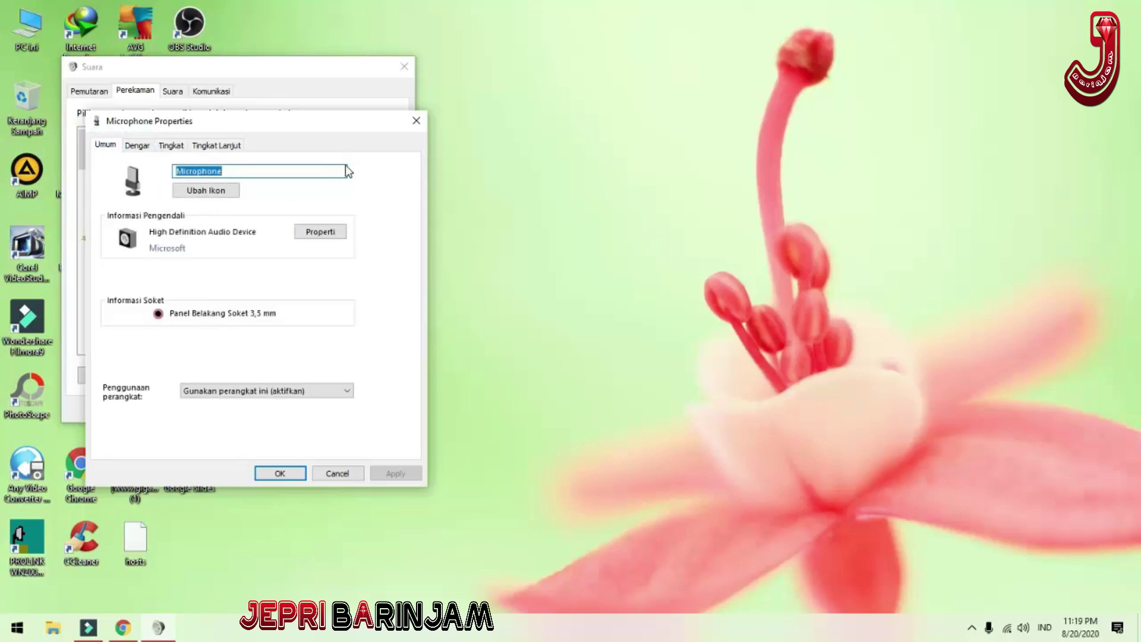
click(417, 121)
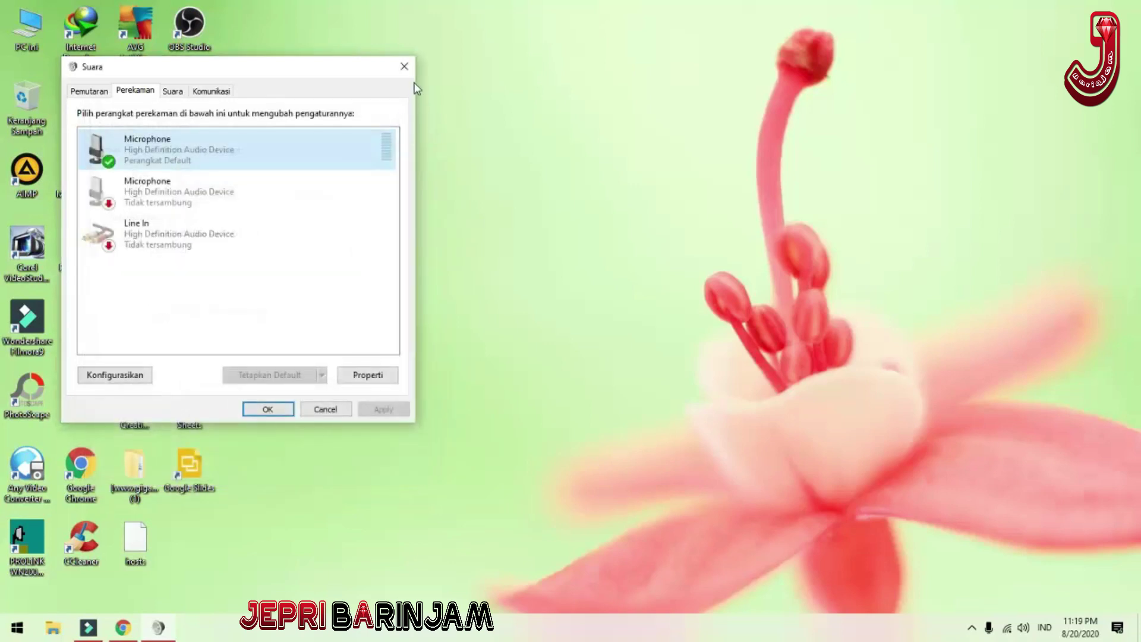
click(409, 65)
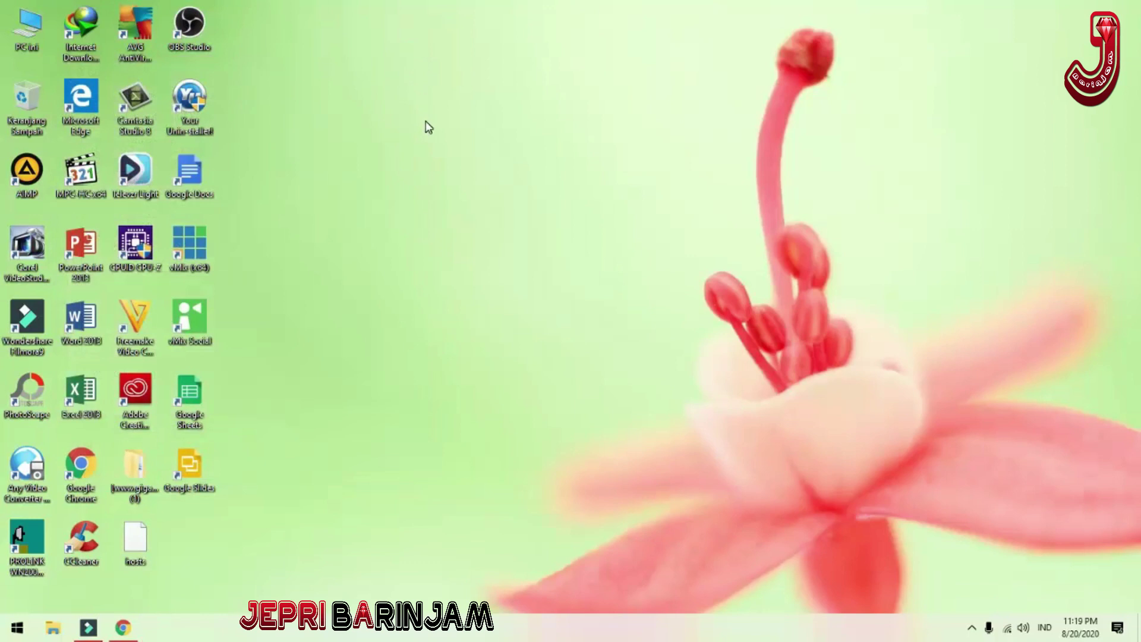